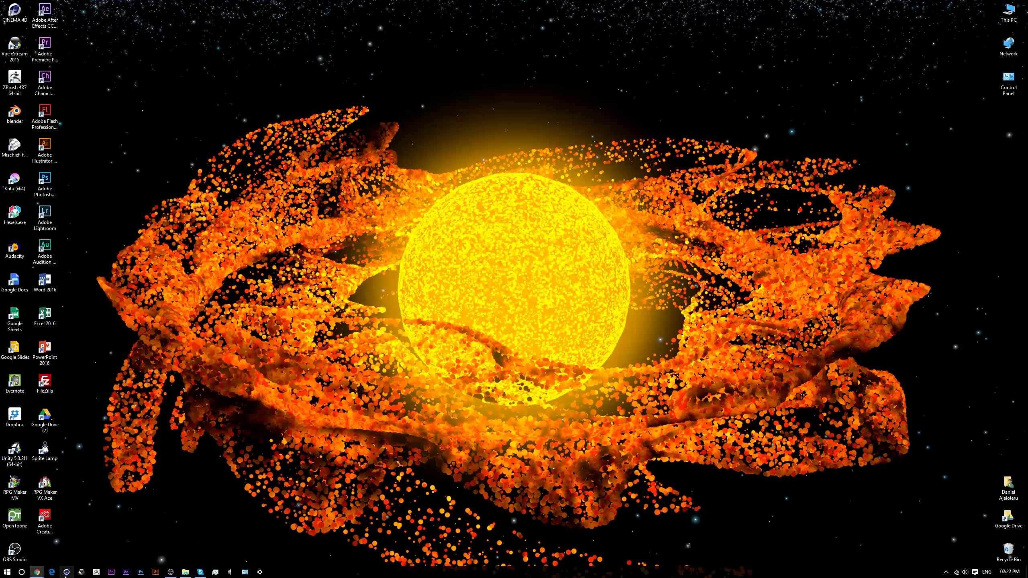
Launch Cinema 4D, add a 10000 × 10000 cm plane, and add a Physical Sky with clouds.
{"action": "left_click", "coordinate": [67, 573]}
{"action": "left_click_drag", "start_coordinate": [343, 28], "coordinate": [417, 33]}
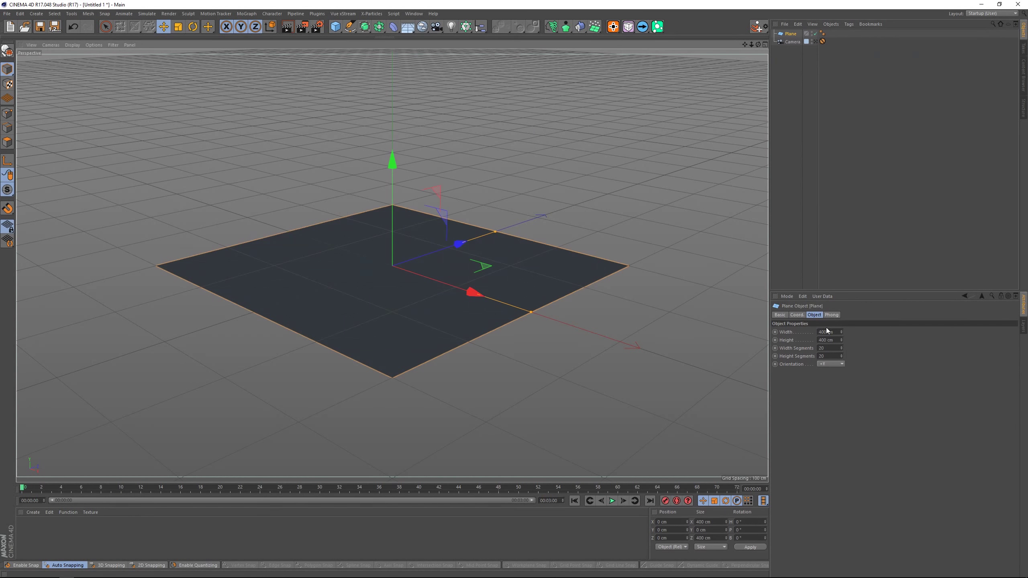
{"action": "double_click", "coordinate": [829, 332]}
{"action": "type", "text": "10000"}
{"action": "key", "text": "Tab"}
{"action": "type", "text": "10000"}
{"action": "key", "text": "Return"}
{"action": "left_click", "coordinate": [756, 27]}
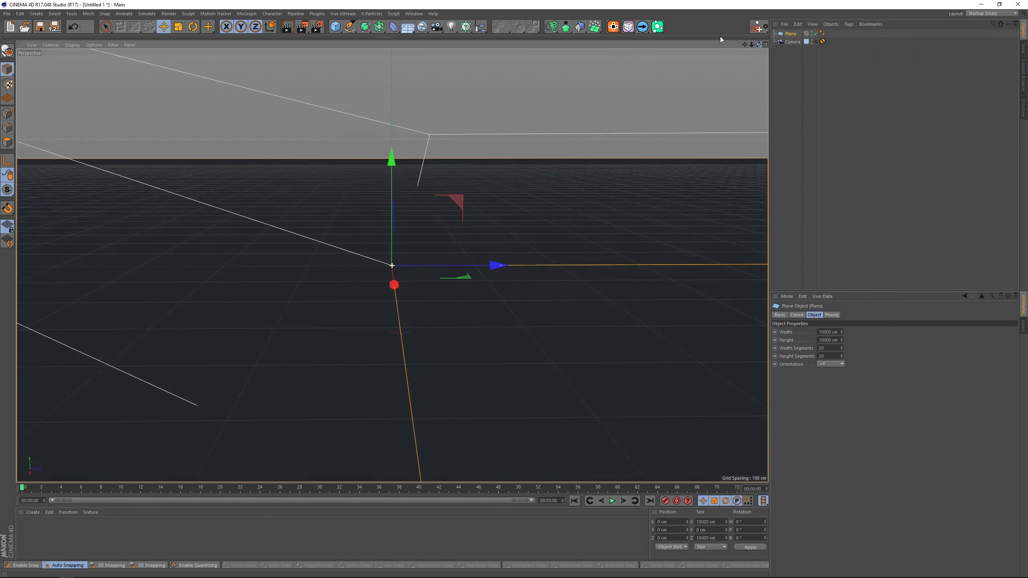
{"action": "left_click", "coordinate": [822, 434]}
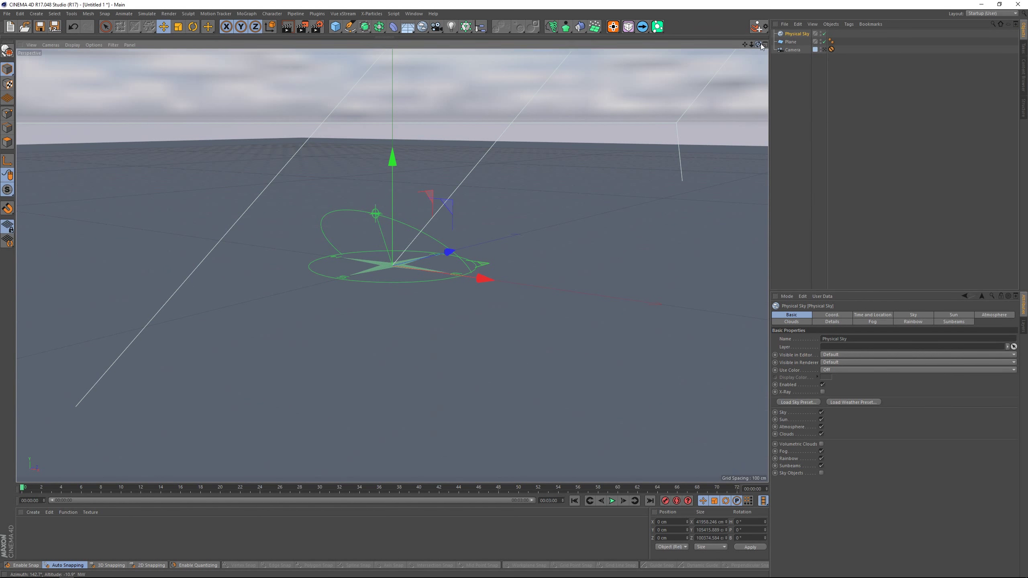
Preview-render the cloudy sky, then parent a Displacer deformer under the plane.
{"action": "mouse_move", "coordinate": [745, 44]}
{"action": "left_mouse_down"}
{"action": "mouse_move", "coordinate": [676, 38]}
{"action": "mouse_move", "coordinate": [758, 86]}
{"action": "mouse_move", "coordinate": [611, 36]}
{"action": "left_mouse_up"}
{"action": "left_click", "coordinate": [287, 27]}
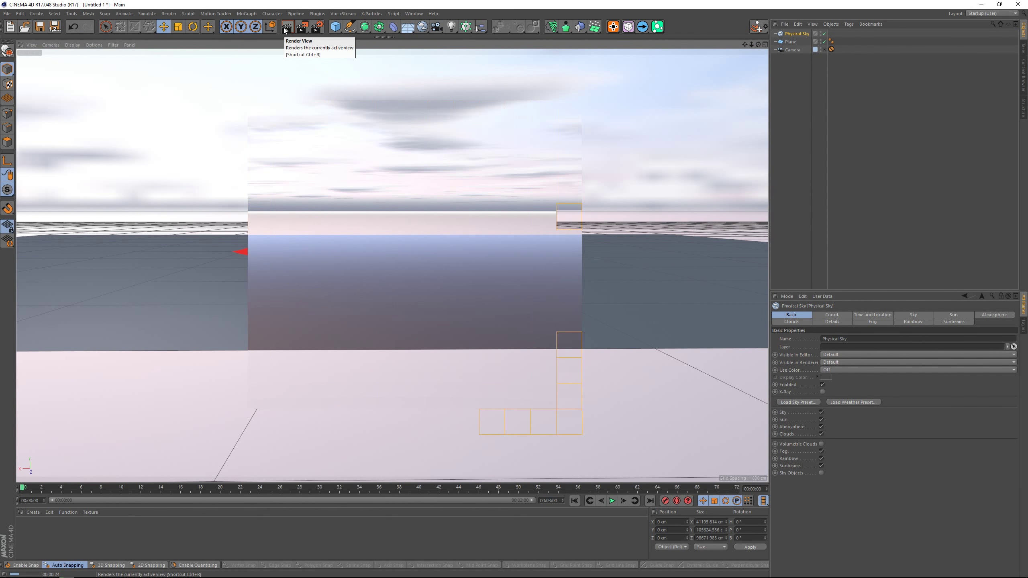
{"action": "left_click", "coordinate": [389, 284]}
{"action": "left_click_drag", "start_coordinate": [758, 44], "coordinate": [739, 136]}
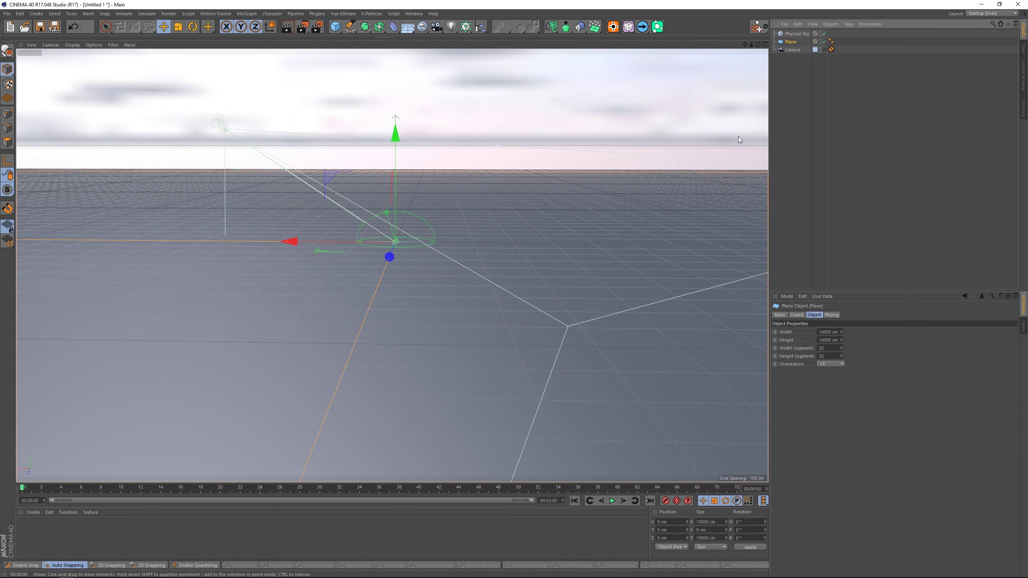
{"action": "left_click_drag", "start_coordinate": [394, 27], "coordinate": [488, 138], "text": "shift"}
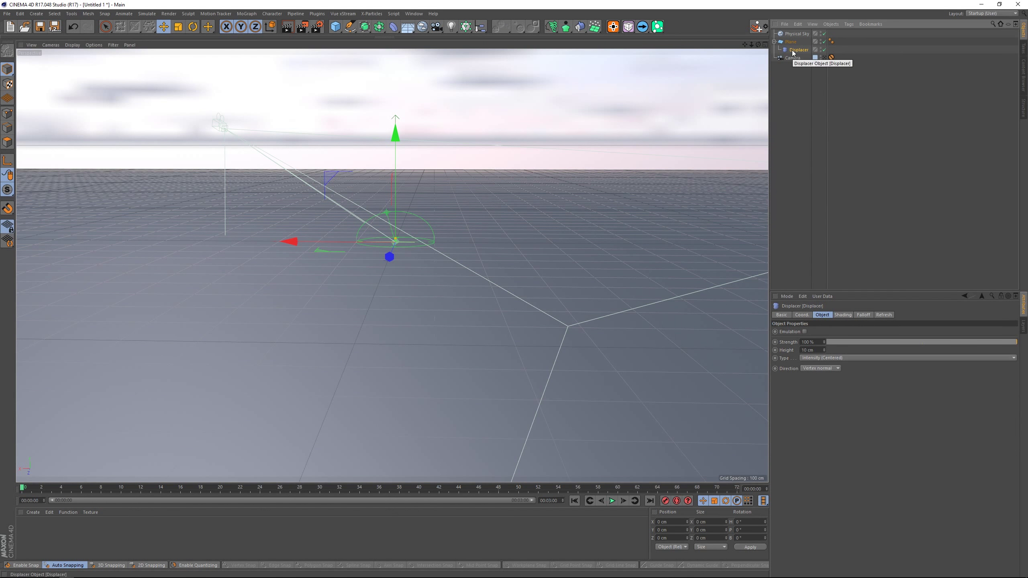
Drive the Displacer with a Noise shader at 20000% Global Scale and 1 cm Movement.
{"action": "left_click", "coordinate": [808, 426]}
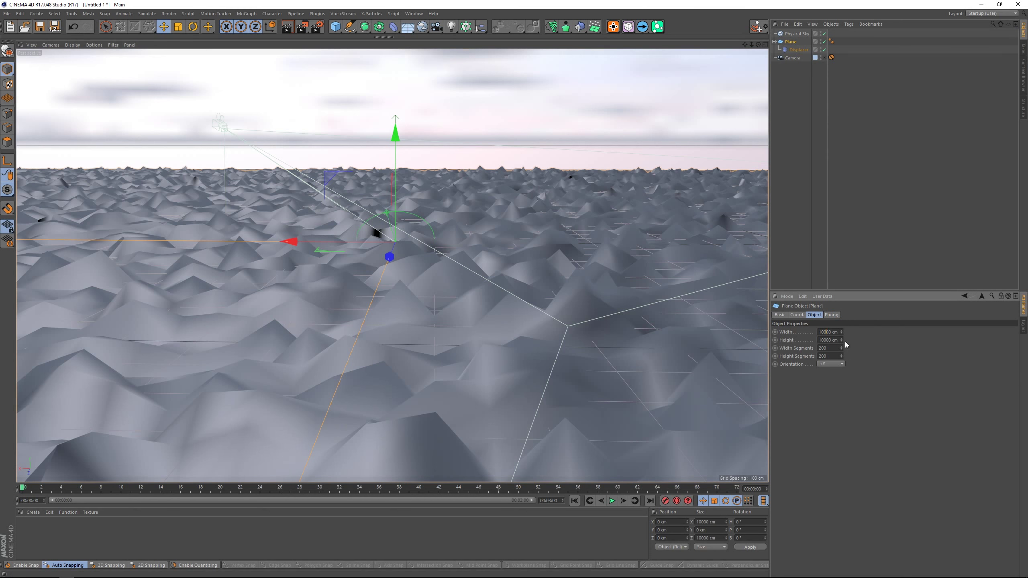
{"action": "left_click", "coordinate": [799, 50]}
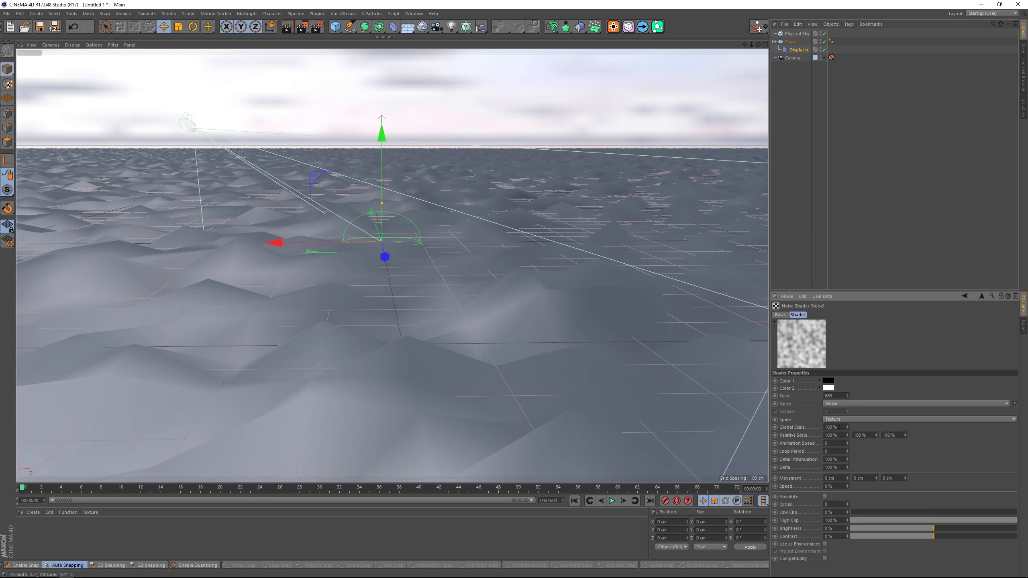
{"action": "left_click", "coordinate": [799, 50]}
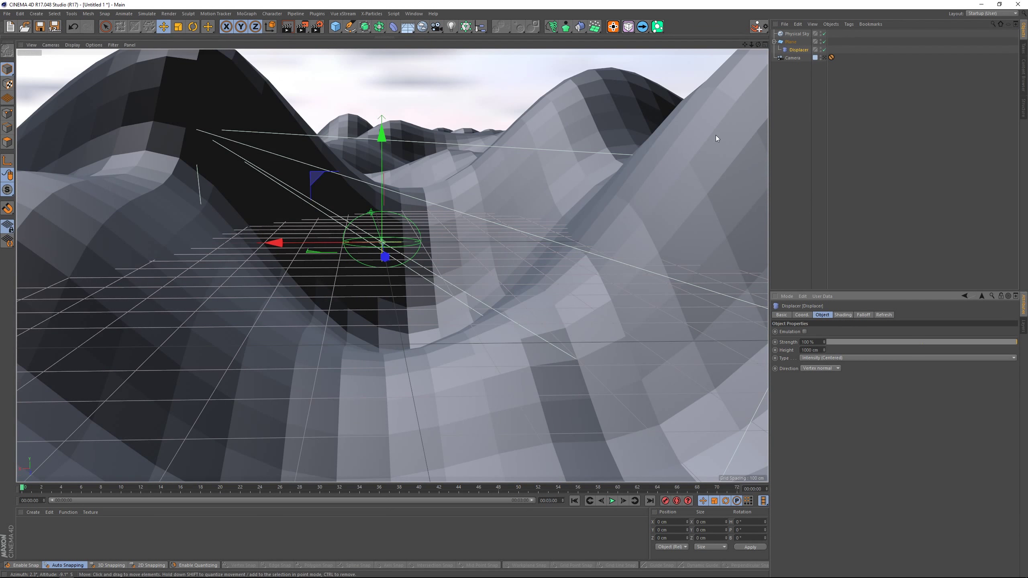
{"action": "left_click", "coordinate": [841, 316]}
{"action": "key", "text": "Return"}
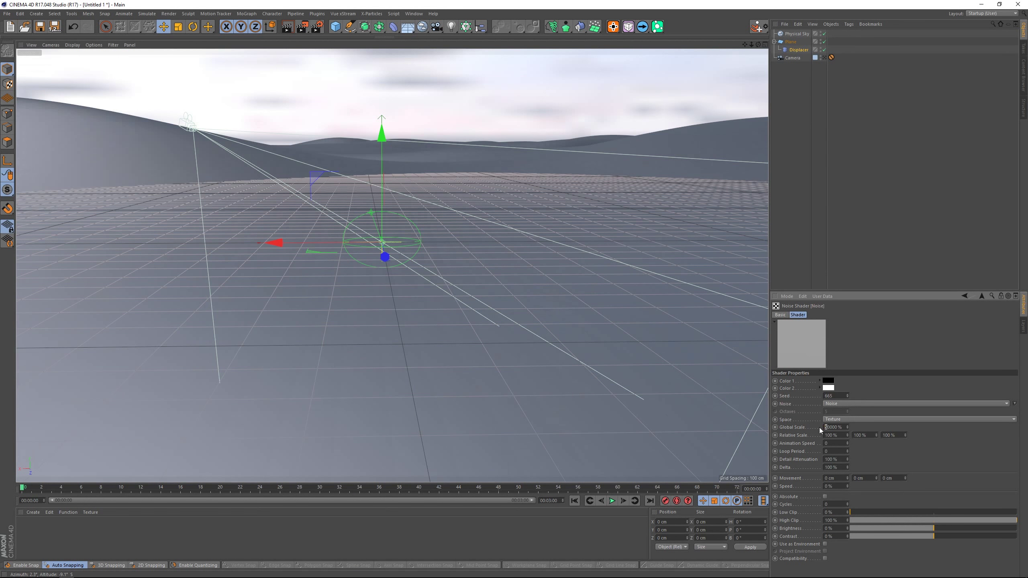
{"action": "type", "text": "20000"}
{"action": "key", "text": "Return"}
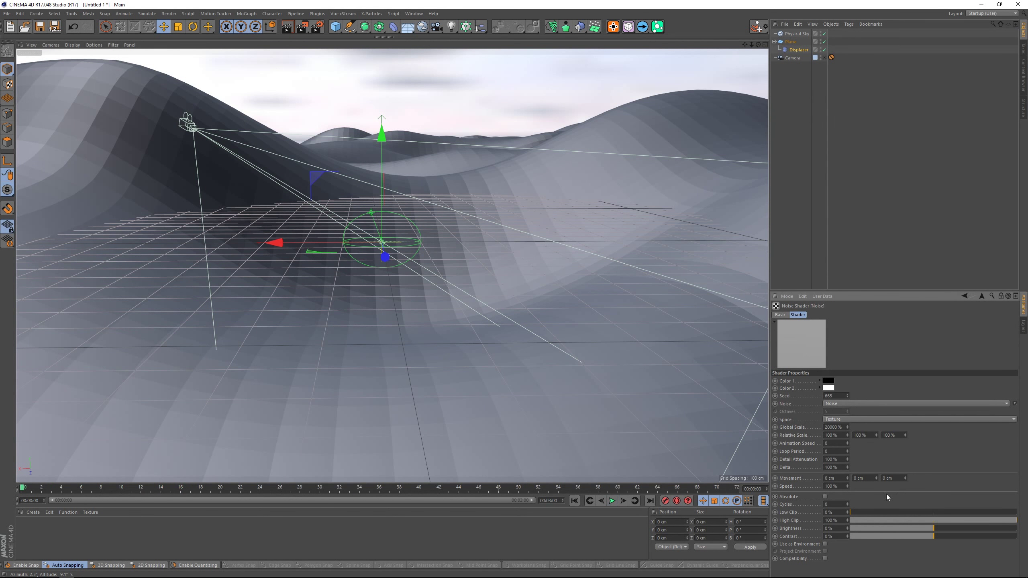
{"action": "type", "text": "1"}
{"action": "key", "text": "Return"}
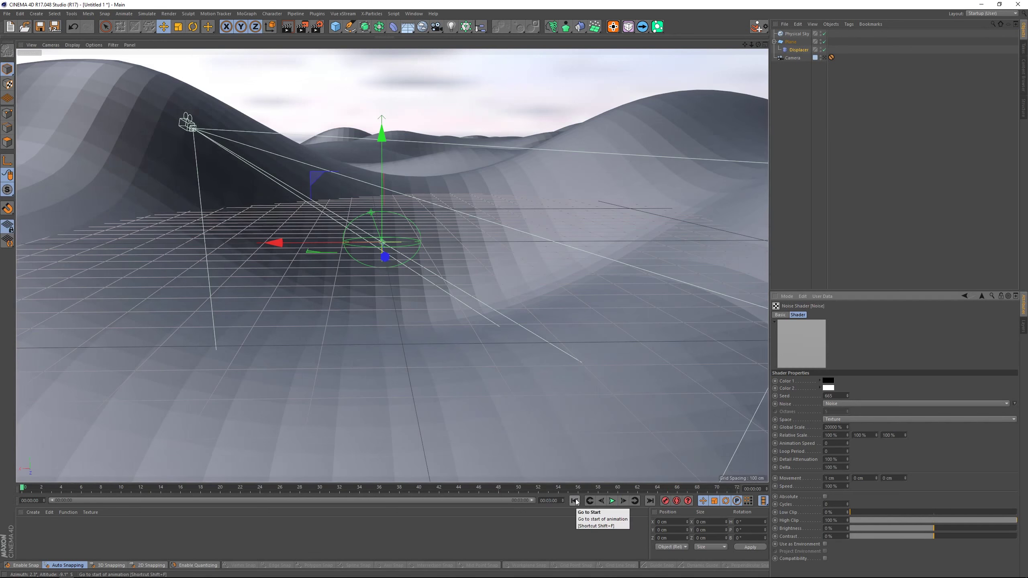
{"action": "left_click_drag", "start_coordinate": [760, 49], "coordinate": [613, 500]}
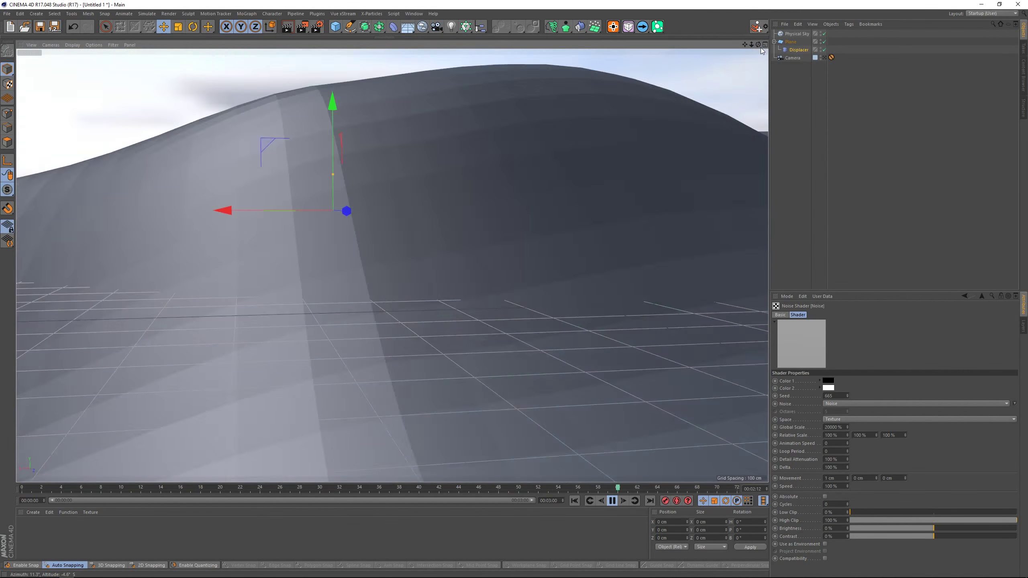
Add a Jiggle deformer to the plane, stop playback, and bring up Render Settings.
{"action": "left_click_drag", "start_coordinate": [759, 46], "coordinate": [606, 453]}
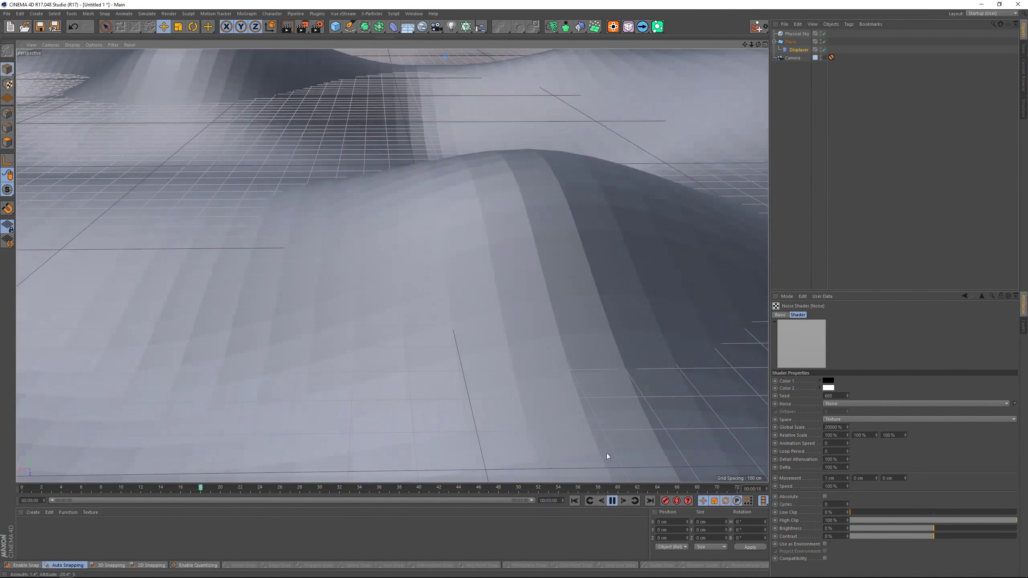
{"action": "left_click", "coordinate": [393, 26]}
{"action": "left_click", "coordinate": [474, 82]}
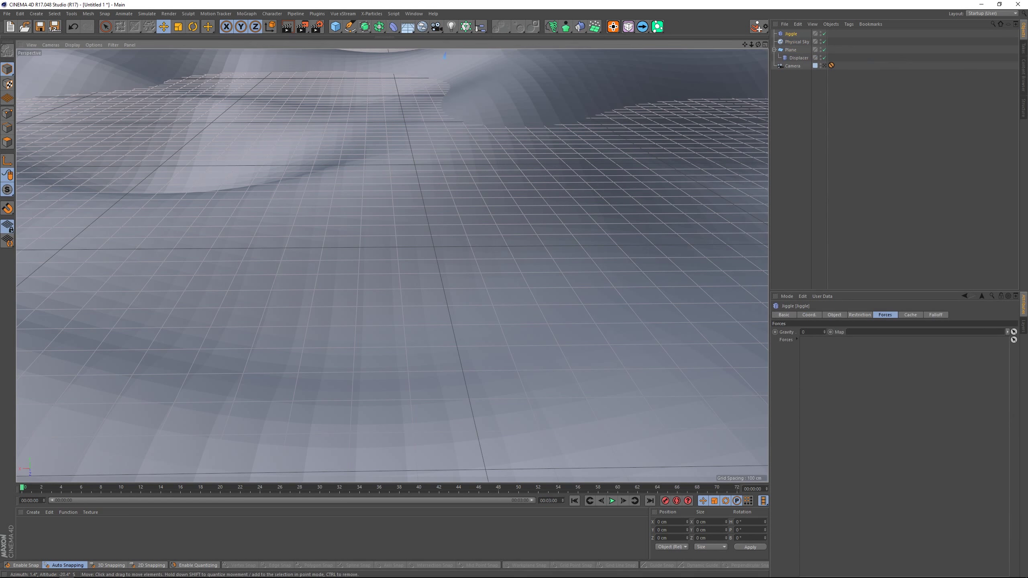
{"action": "left_click", "coordinate": [613, 501]}
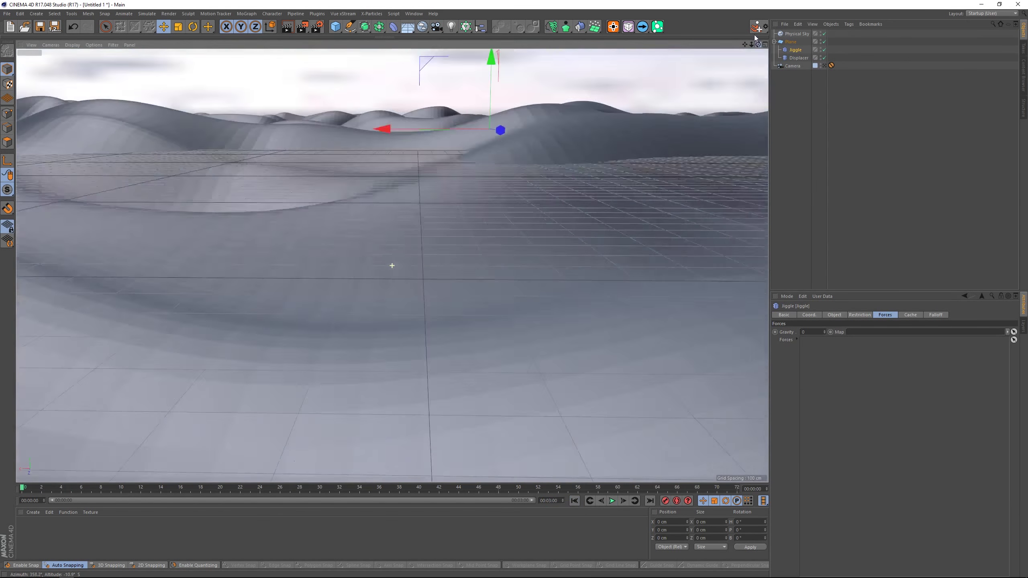
{"action": "left_click_drag", "start_coordinate": [758, 44], "coordinate": [515, 124]}
{"action": "left_click", "coordinate": [317, 28]}
Turn off Save and render all 73 frames to the Picture Viewer, restarting once.
{"action": "left_click", "coordinate": [394, 234]}
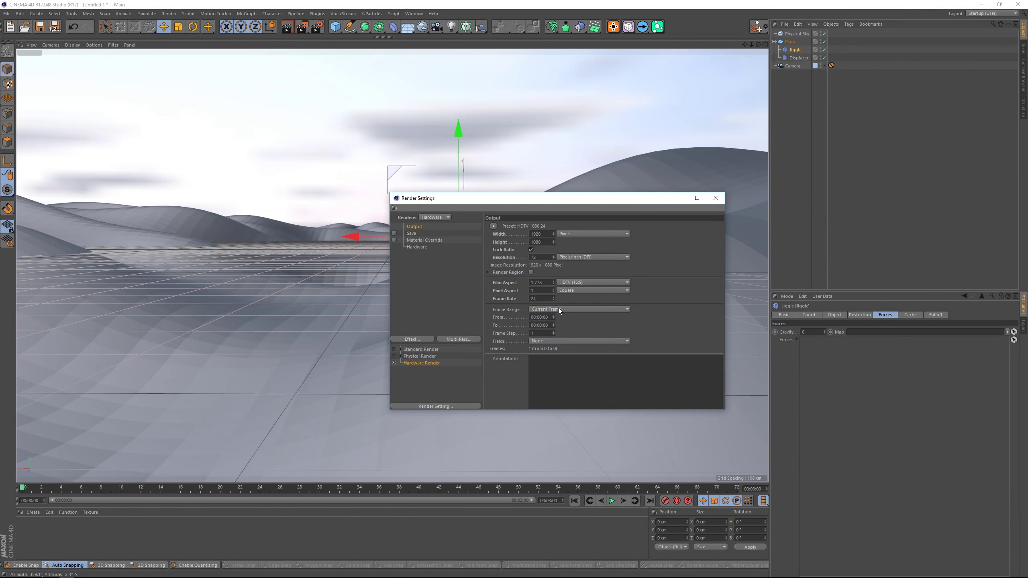
{"action": "key", "text": "shift+r"}
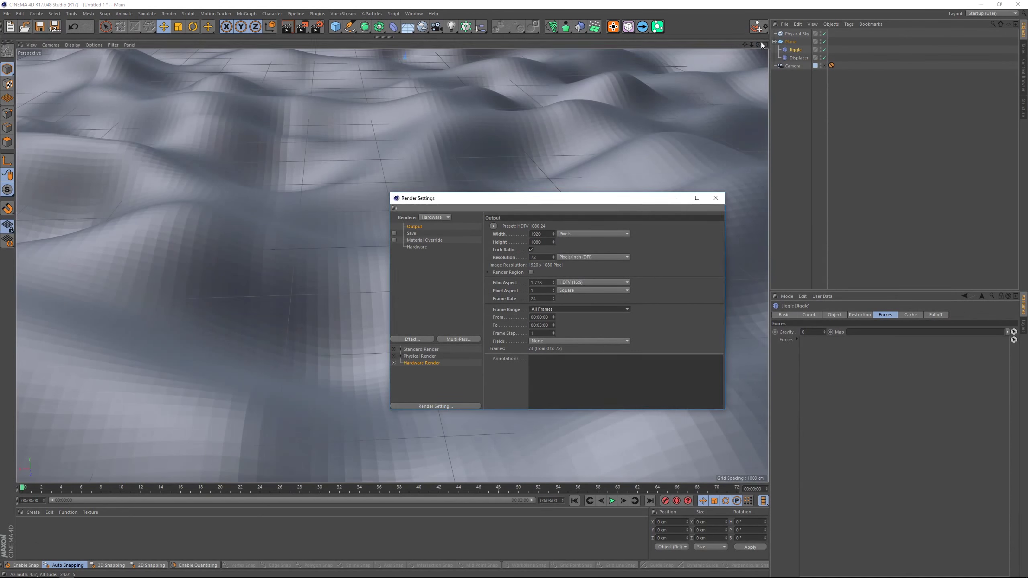
{"action": "key", "text": "shift+r"}
{"action": "key", "text": "Return"}
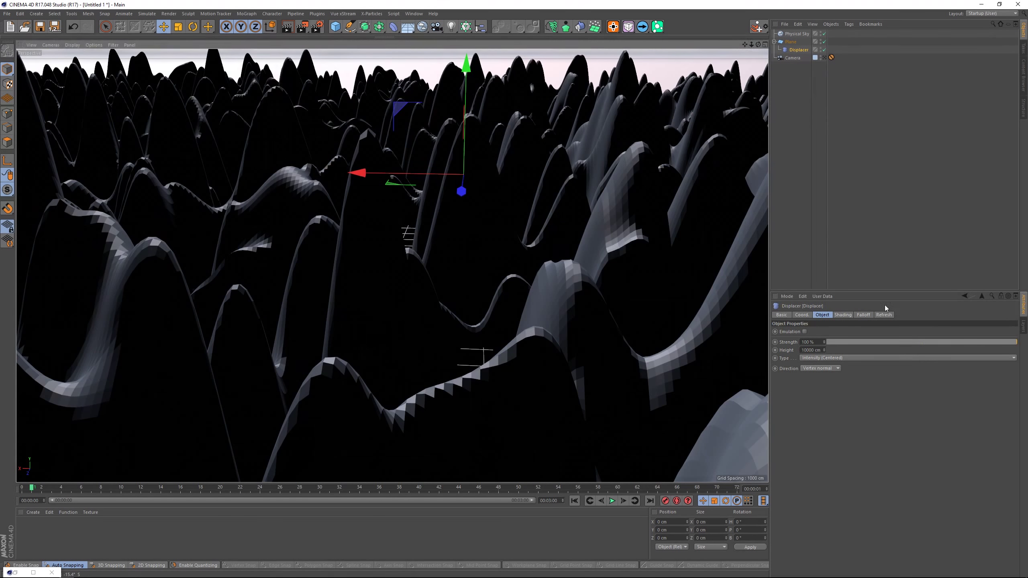
Give the Displacer a 10000 cm Sphere falloff at 50% with a 326° slice.
{"action": "left_click", "coordinate": [904, 340]}
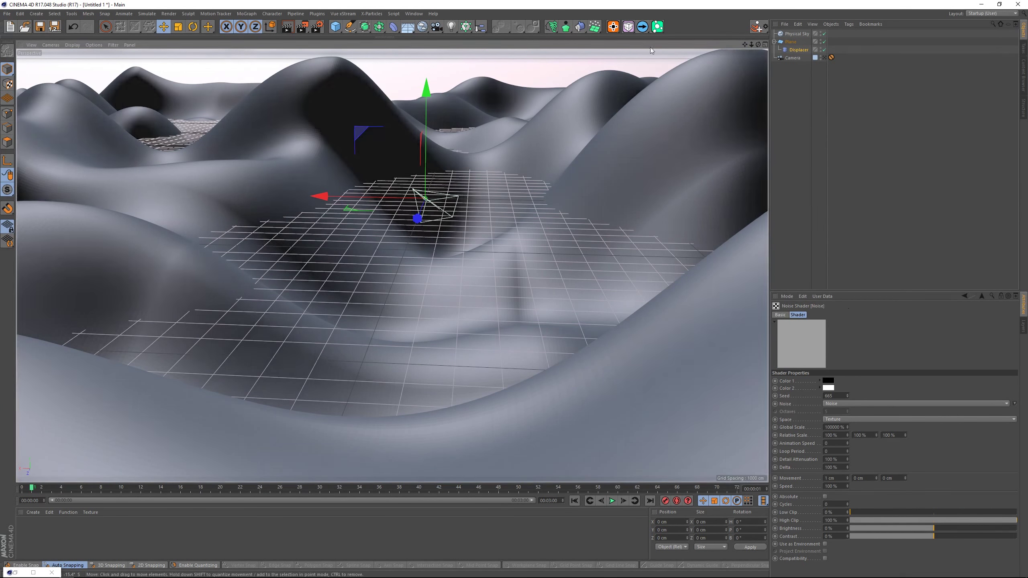
{"action": "left_click", "coordinate": [828, 332]}
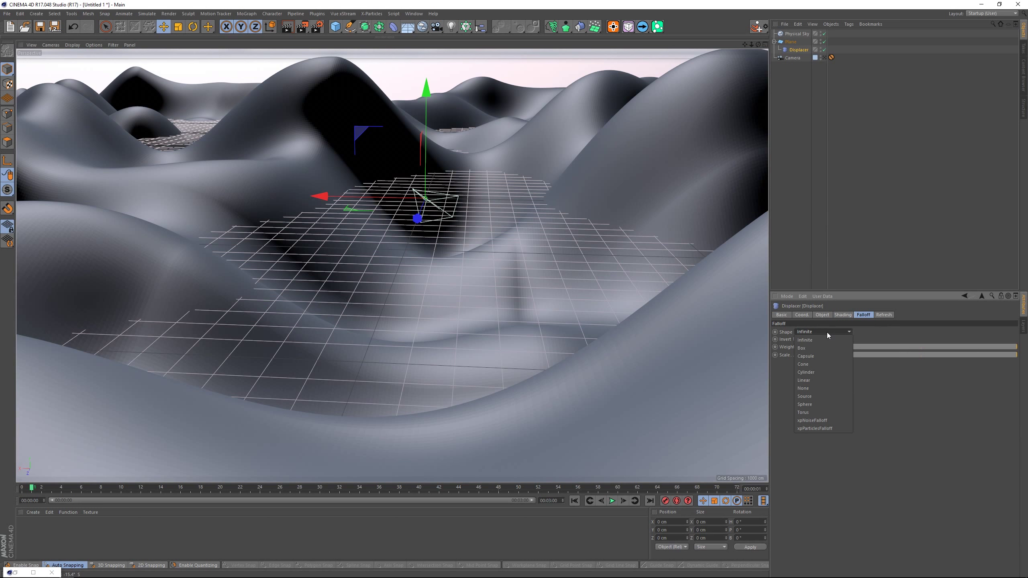
{"action": "left_click", "coordinate": [816, 404]}
{"action": "type", "text": "10000"}
{"action": "key", "text": "Return"}
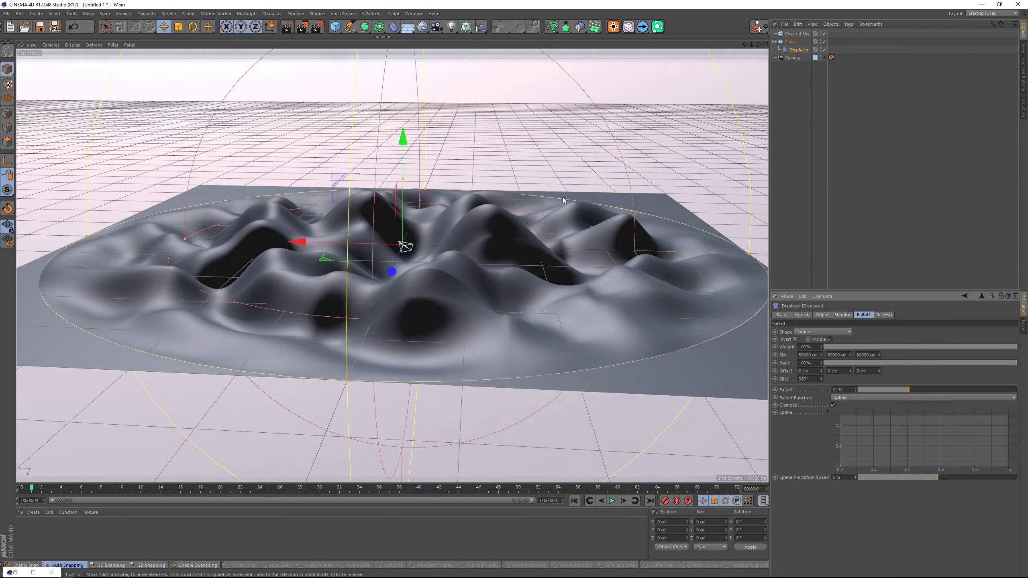
{"action": "left_click_drag", "start_coordinate": [909, 390], "coordinate": [938, 390]}
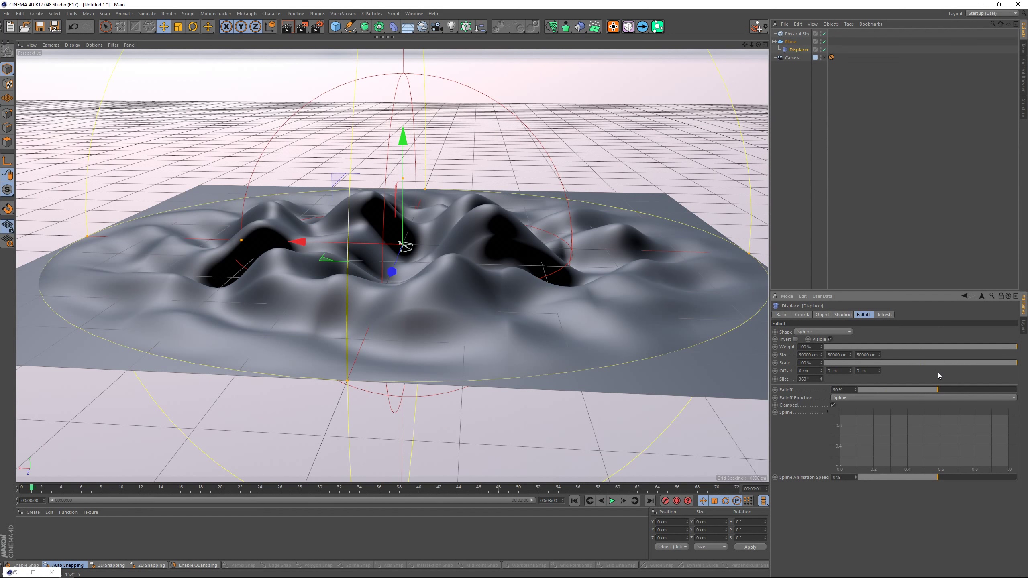
{"action": "left_click_drag", "start_coordinate": [821, 379], "coordinate": [831, 390]}
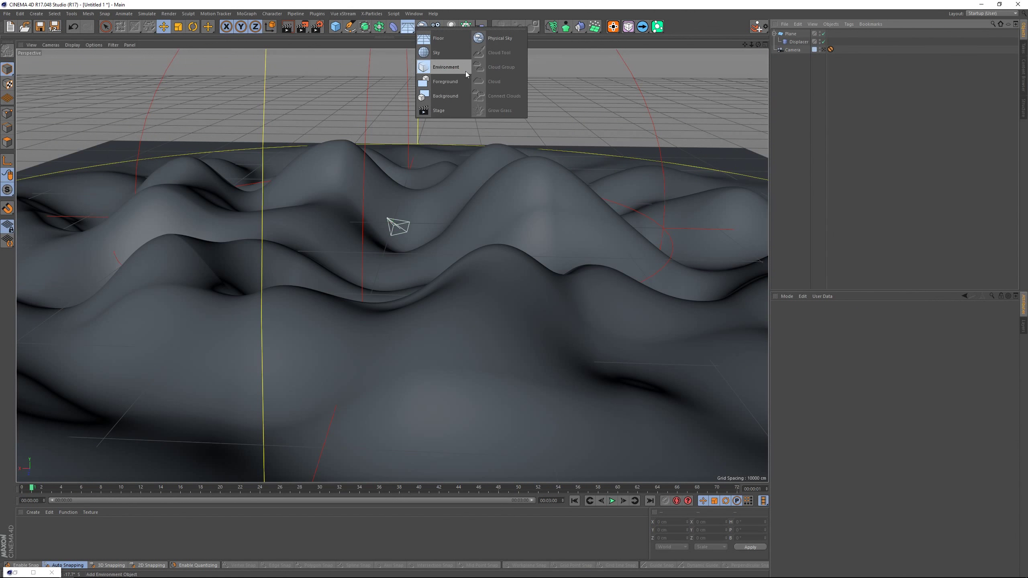
Add an Environment object with blue fog and render the view to check it.
{"action": "left_click", "coordinate": [466, 69]}
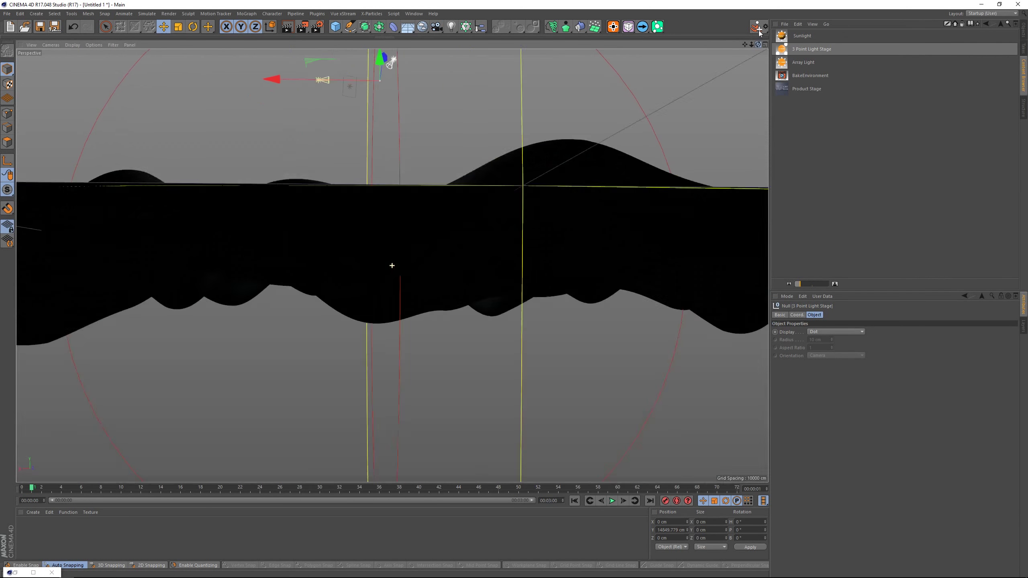
{"action": "left_click", "coordinate": [791, 50]}
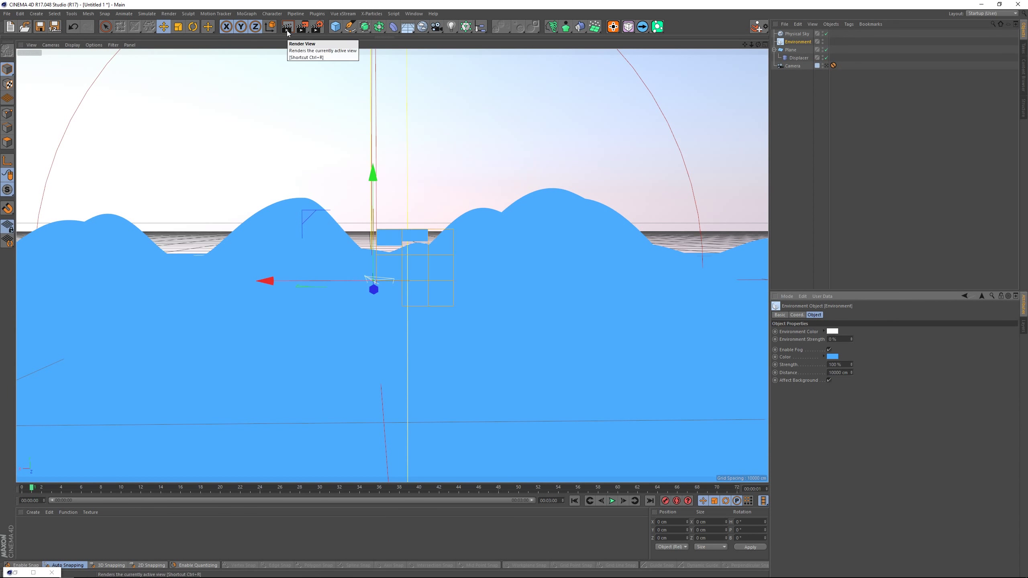
{"action": "left_click", "coordinate": [287, 34]}
{"action": "left_click", "coordinate": [285, 31]}
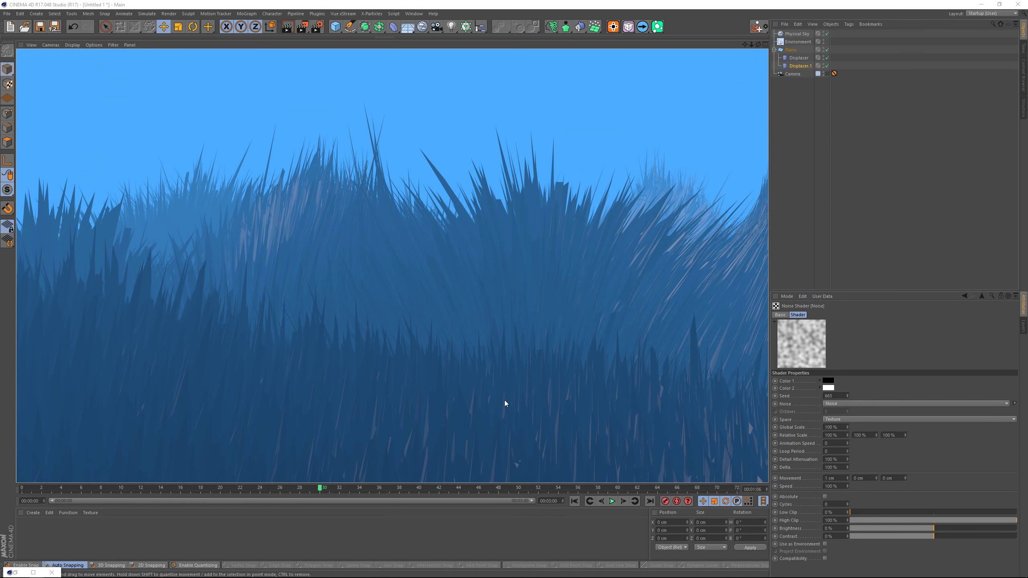
Add a sphere and raise it above the grass line as the sun.
{"action": "left_click", "coordinate": [336, 27]}
{"action": "left_click", "coordinate": [389, 77]}
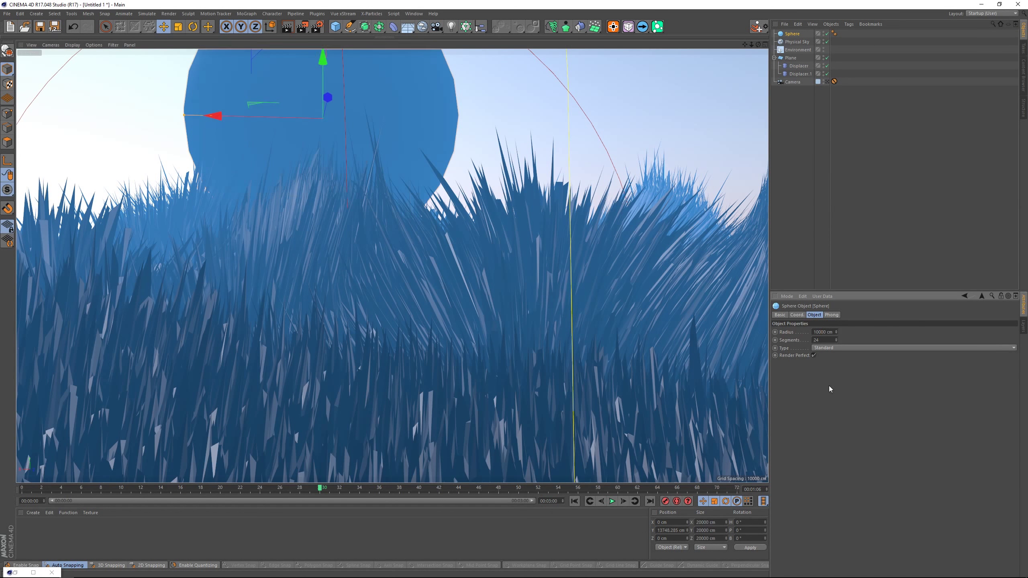
{"action": "left_click_drag", "start_coordinate": [270, 189], "coordinate": [304, 134]}
Create two new materials and apply Mat to the sphere.
{"action": "double_click", "coordinate": [18, 534]}
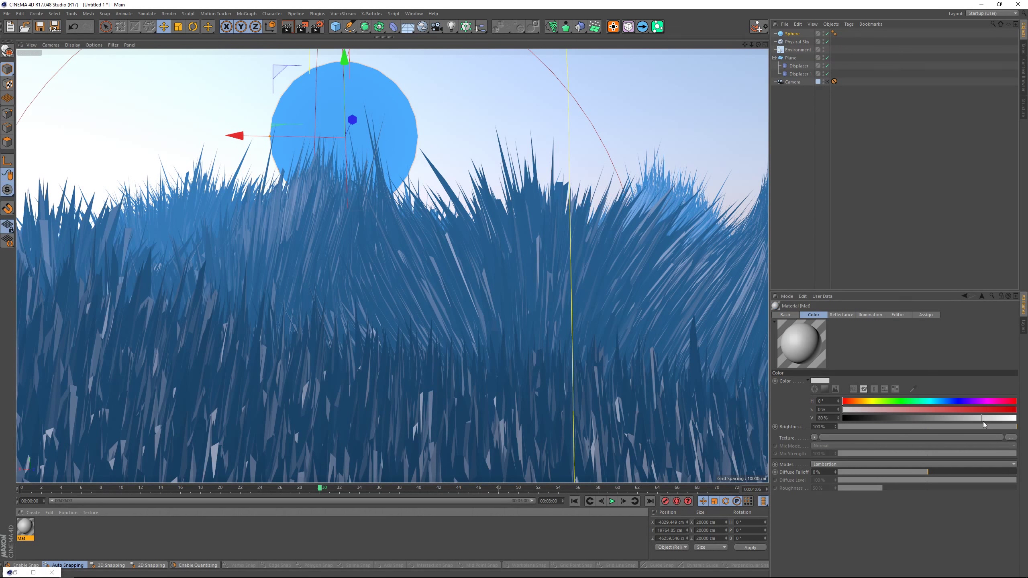
{"action": "double_click", "coordinate": [49, 530]}
{"action": "left_click_drag", "start_coordinate": [25, 527], "coordinate": [345, 121]}
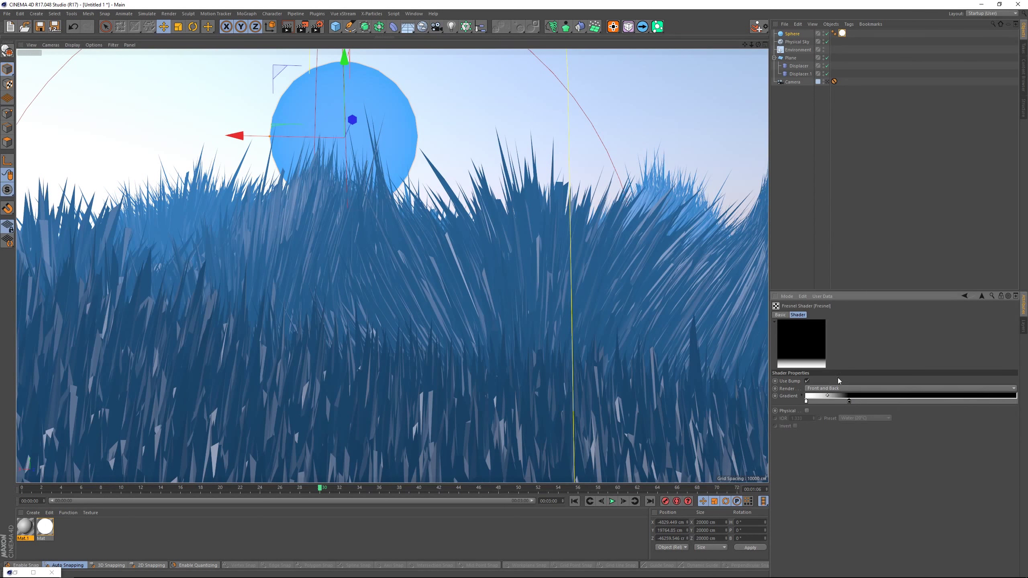
Select the grass plane, render a viewport preview, and open Mat.1's settings.
{"action": "left_click", "coordinate": [811, 58]}
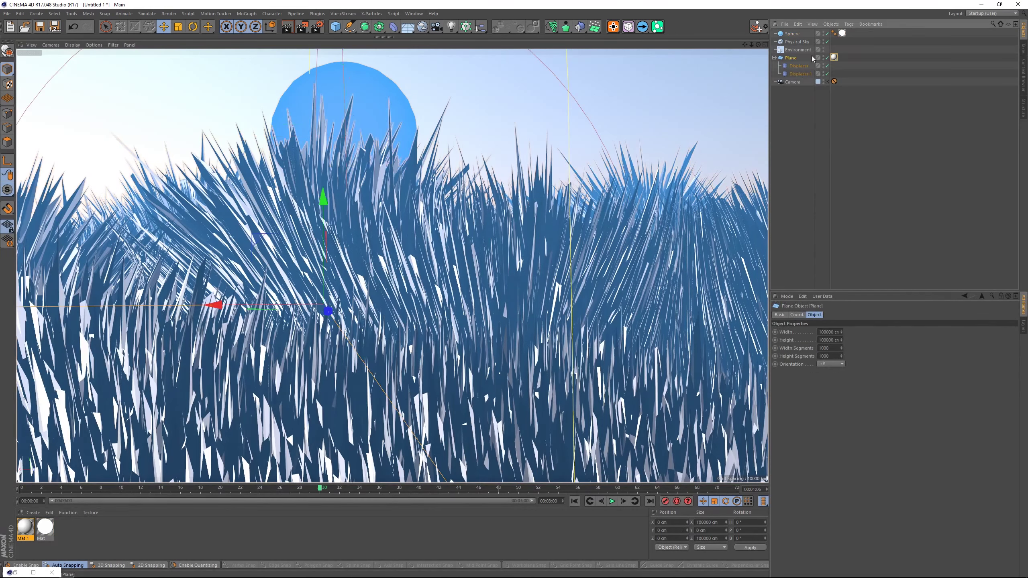
{"action": "left_click", "coordinate": [287, 28]}
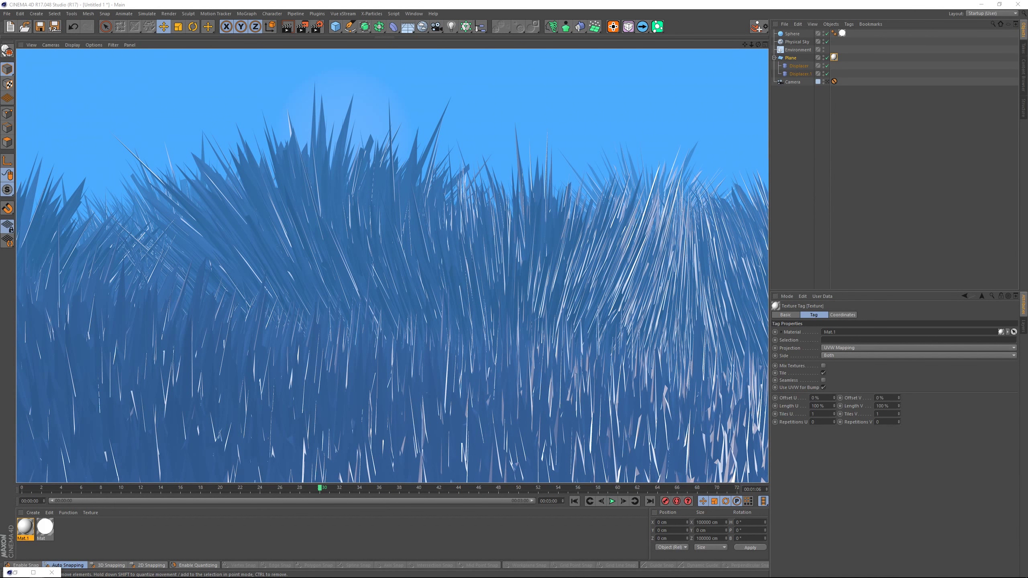
{"action": "left_click", "coordinate": [33, 530]}
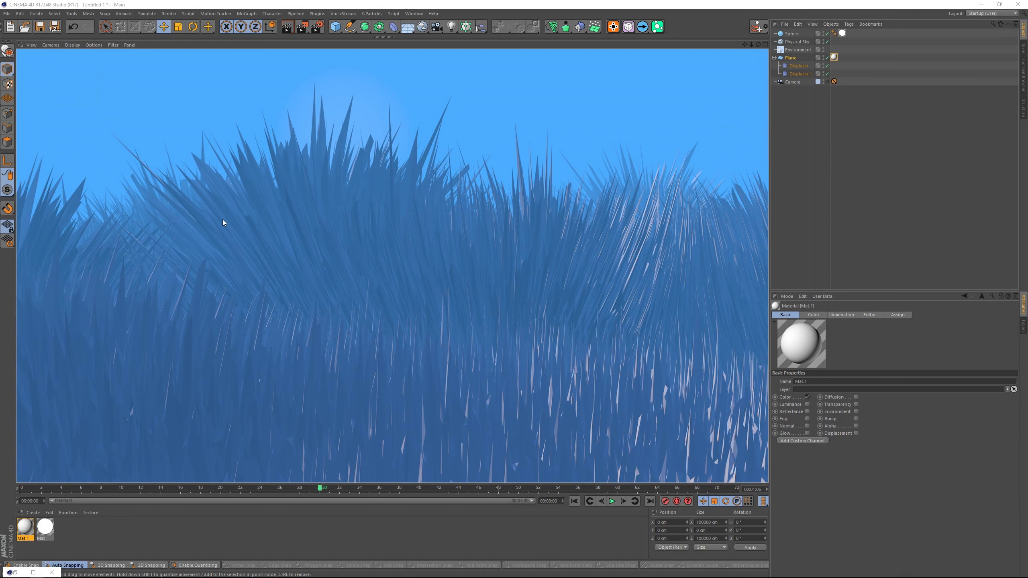
Add a Compositing tag to the sphere to exclude it from the fog.
{"action": "left_click", "coordinate": [842, 33]}
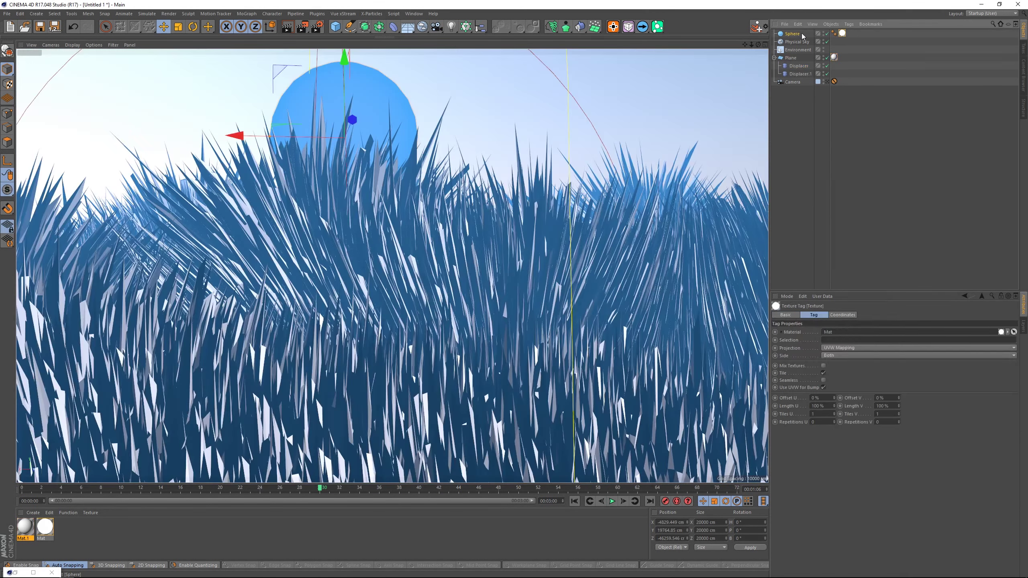
{"action": "right_click", "coordinate": [795, 34]}
{"action": "left_click", "coordinate": [935, 97]}
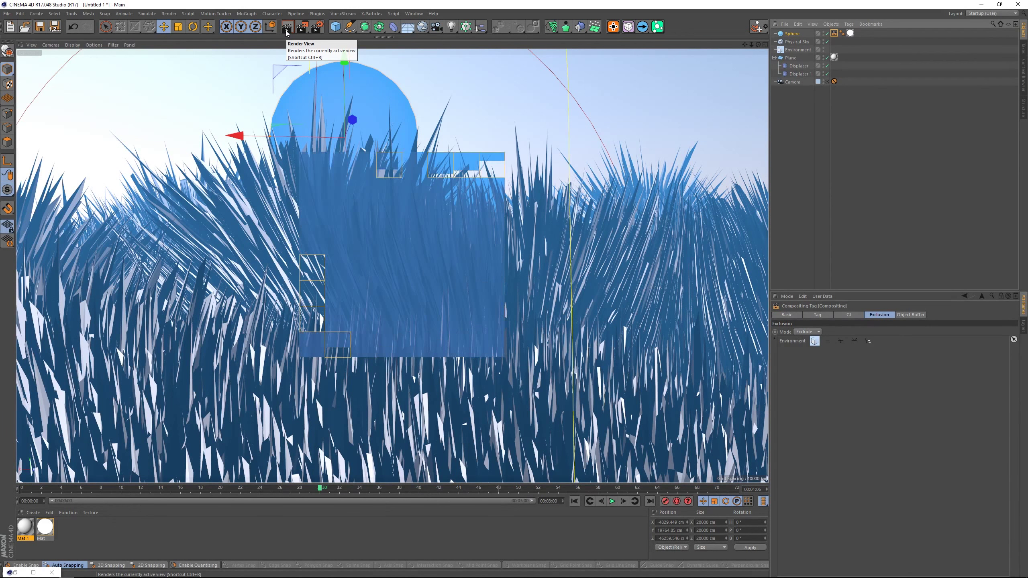
Set the sun material's luminance to 1000%, render a region, and start saving as Jagged.c4d.
{"action": "left_click", "coordinate": [45, 527]}
{"action": "left_click", "coordinate": [302, 27]}
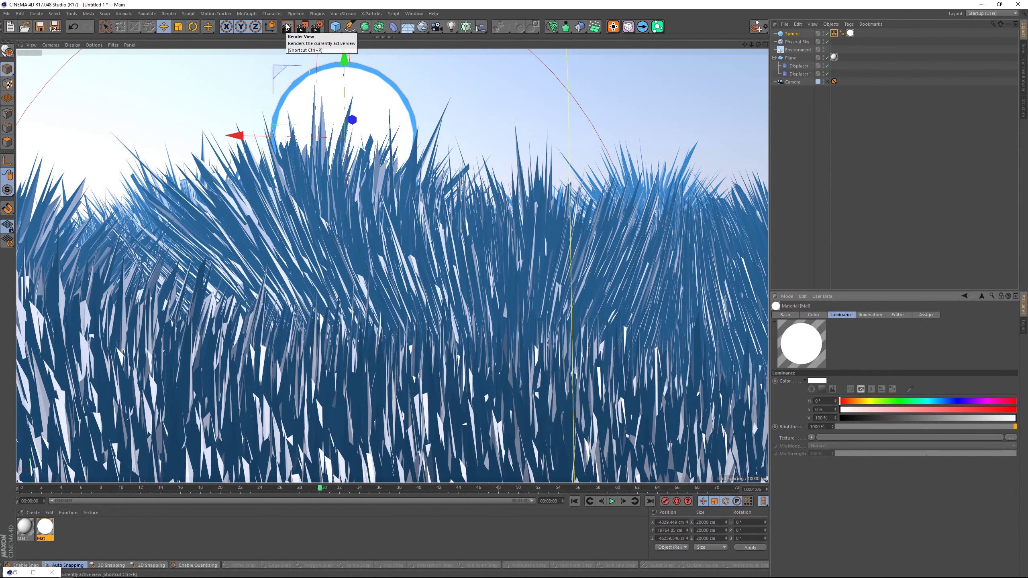
{"action": "left_click_drag", "start_coordinate": [244, 55], "coordinate": [446, 216]}
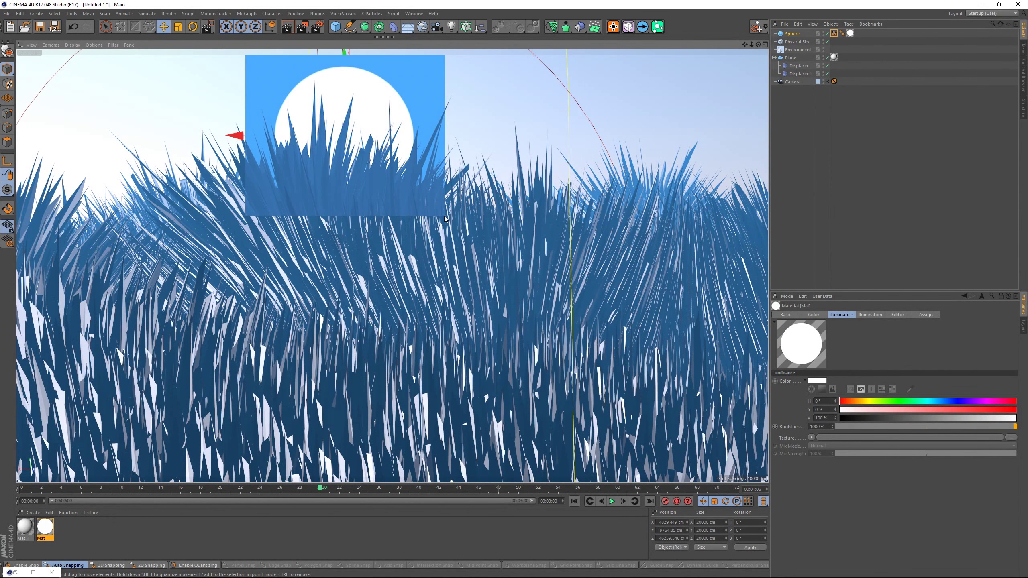
{"action": "left_click", "coordinate": [46, 32]}
{"action": "type", "text": "Jagged.c4d"}
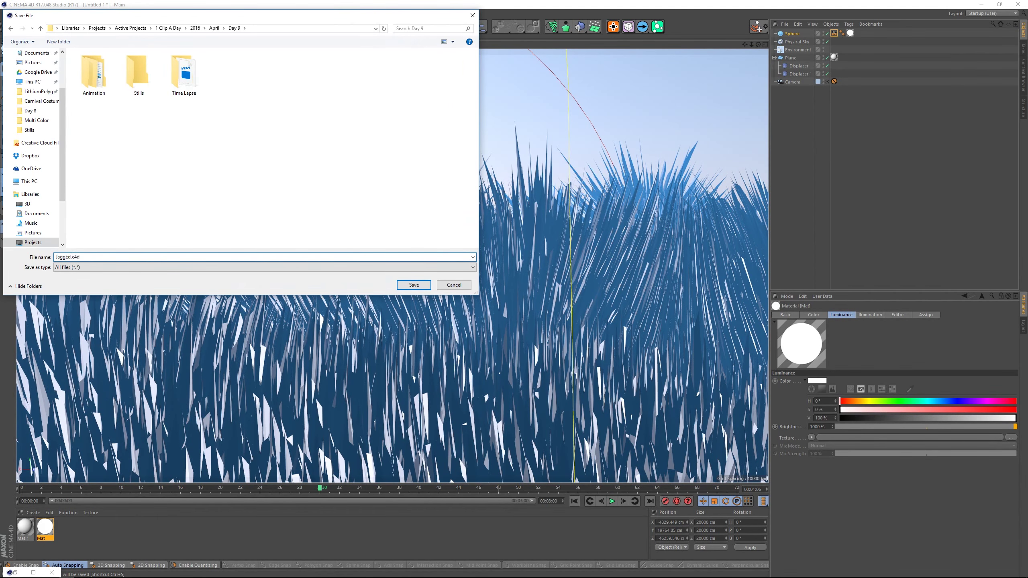
Save the scene as Jagged.c4d, add a new camera, and move the view close to the grass.
{"action": "key", "text": "Return"}
{"action": "left_click", "coordinate": [436, 27]}
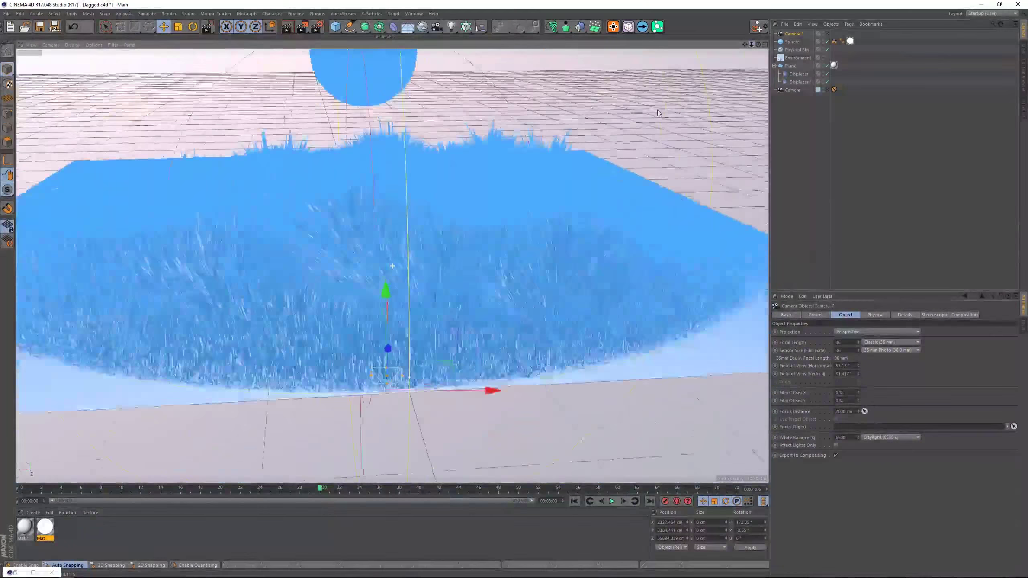
{"action": "right_click_drag", "start_coordinate": [658, 113], "coordinate": [744, 50], "text": "alt"}
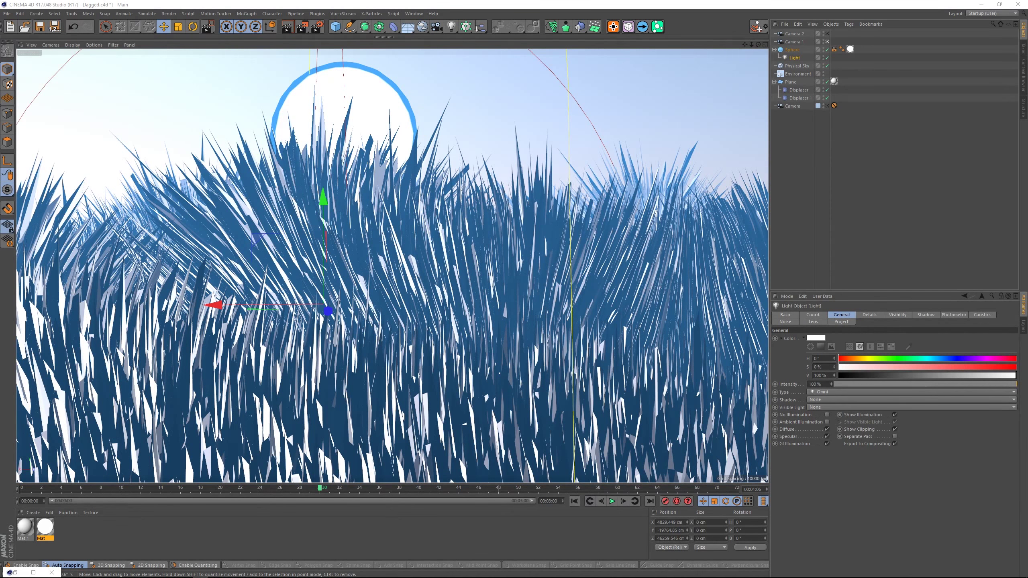
Centre the light in the sun sphere and widen its visible glow to about 15331 cm.
{"action": "left_click", "coordinate": [813, 315]}
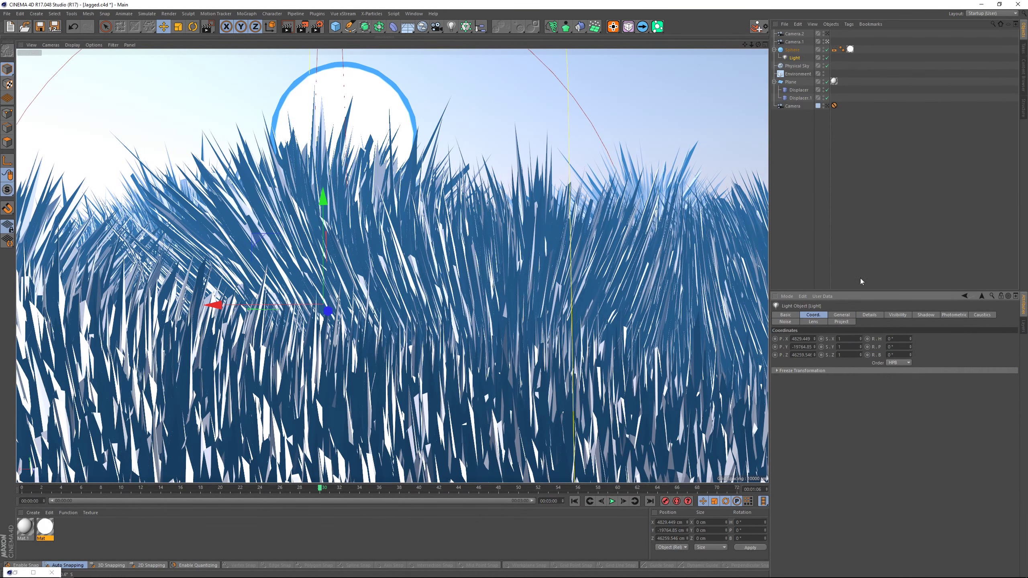
{"action": "left_click", "coordinate": [849, 315]}
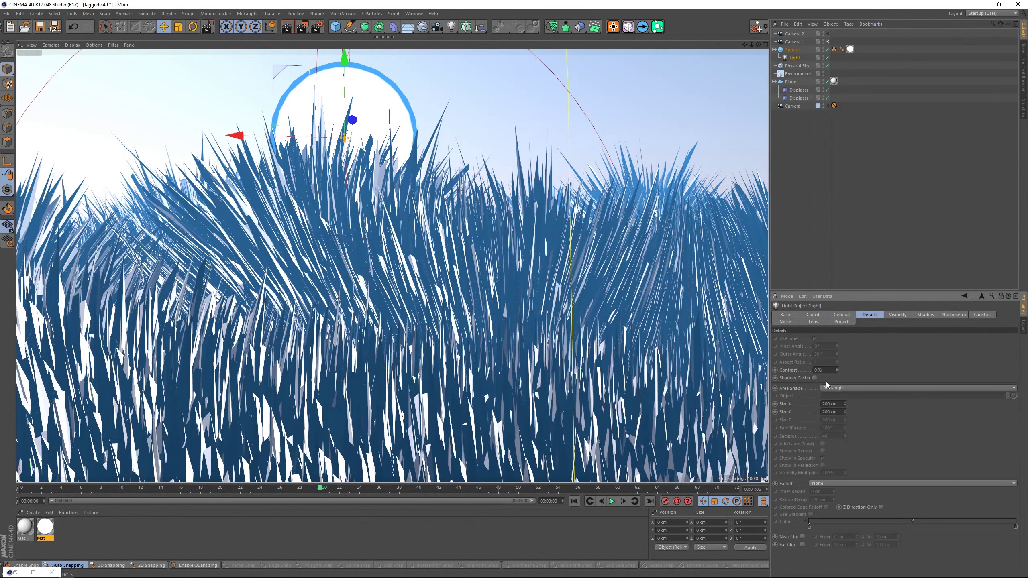
{"action": "left_click", "coordinate": [898, 315]}
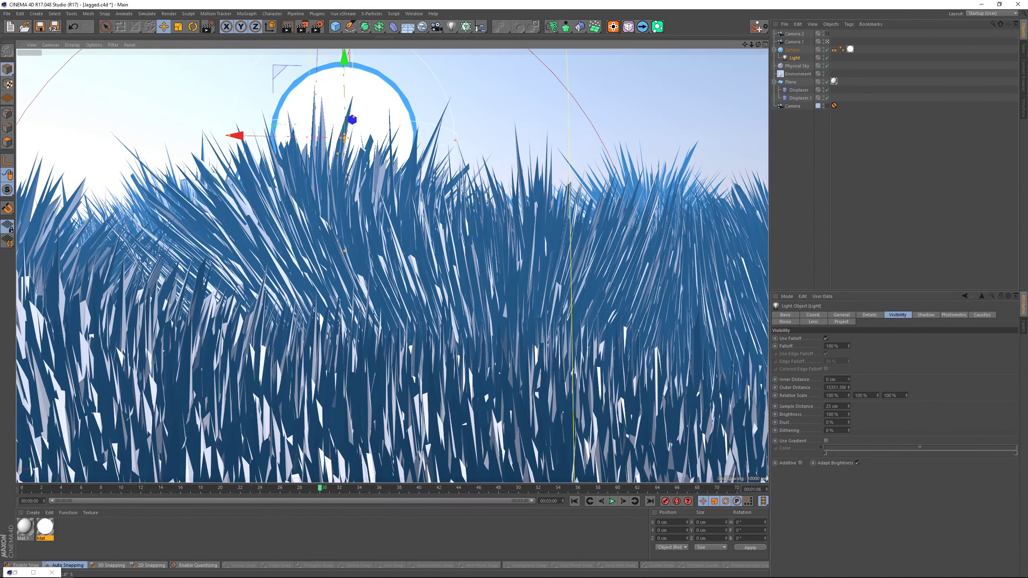
{"action": "left_click_drag", "start_coordinate": [443, 146], "coordinate": [356, 141]}
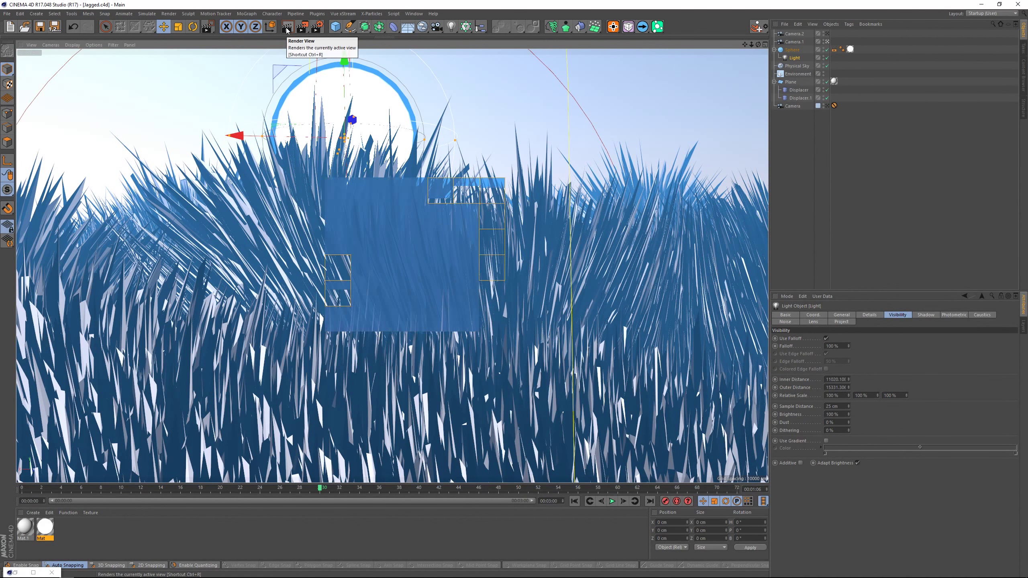